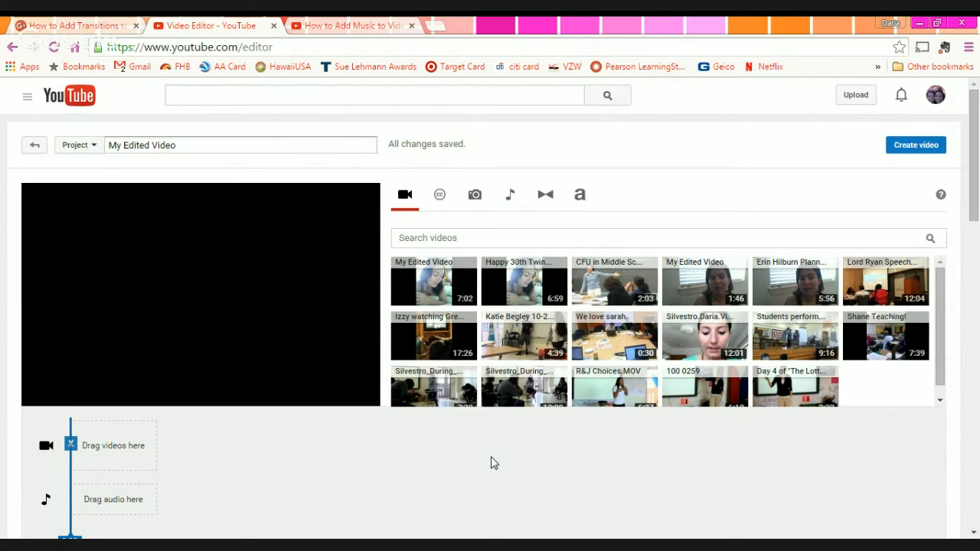
- Add the 7:30 Silvestro_During classroom clip to the empty video track and pause its preview
scroll(697, 345, down, 1)
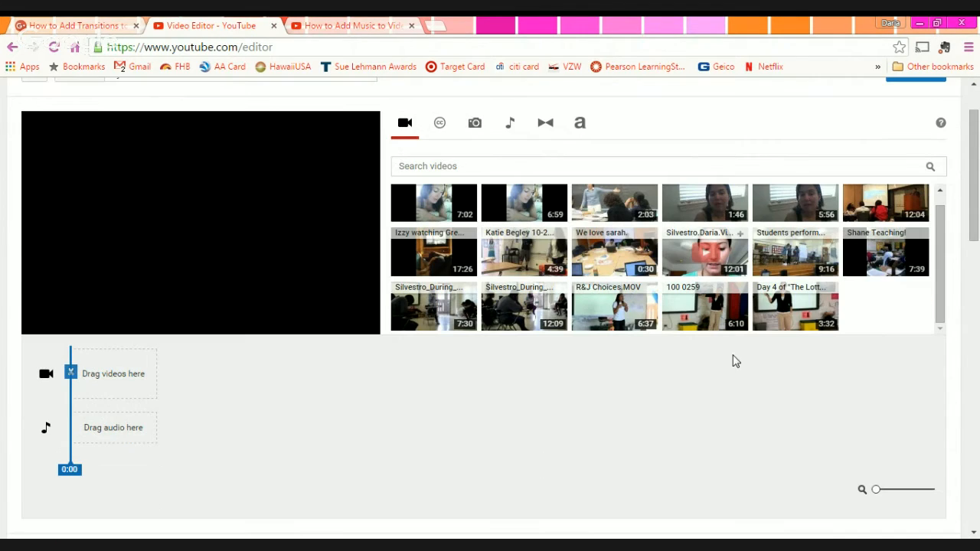
scroll(697, 405, up, 1)
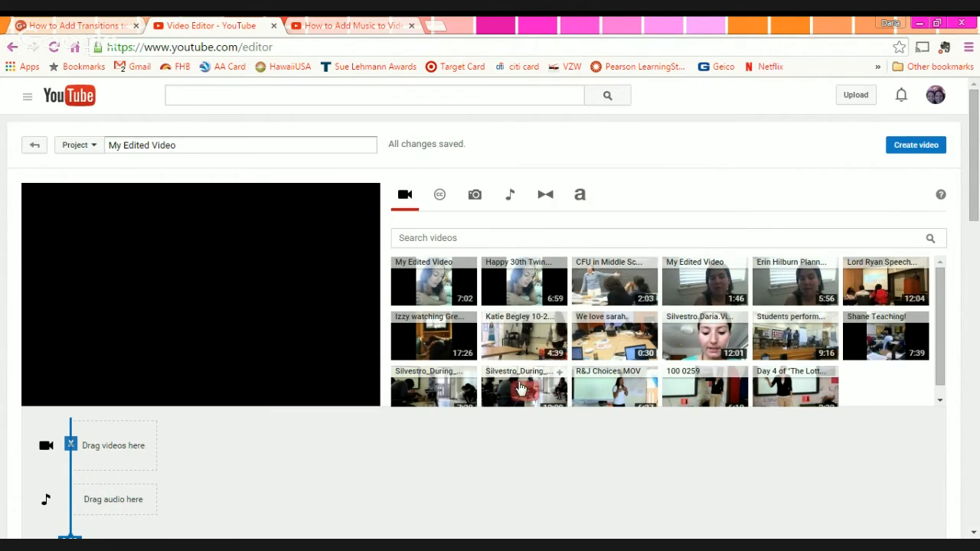
scroll(938, 321, down, 1)
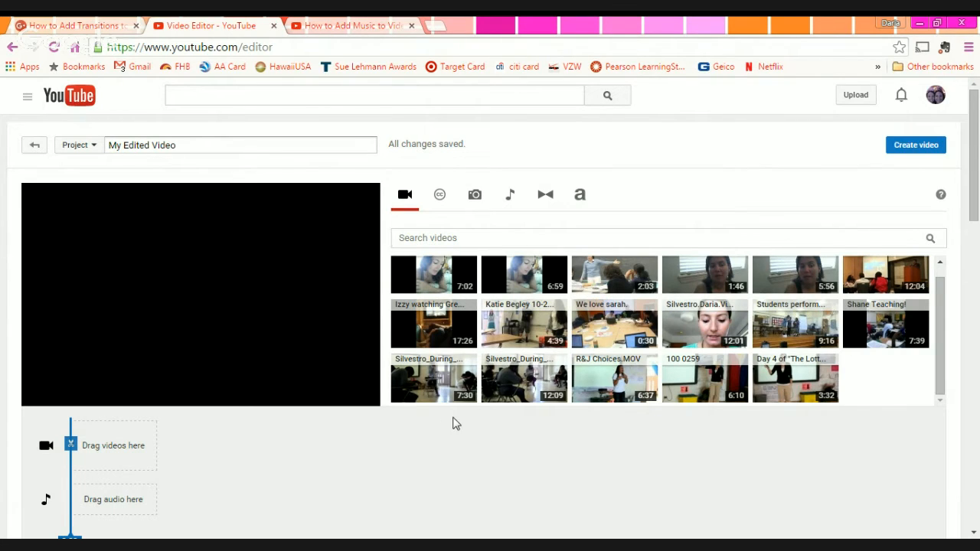
mouse_move(451, 386)
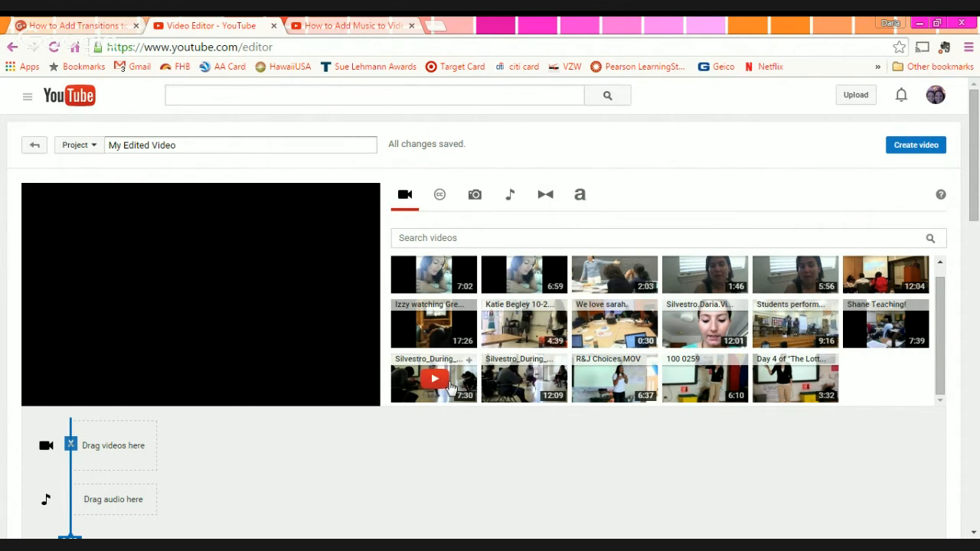
drag(451, 387, 112, 450)
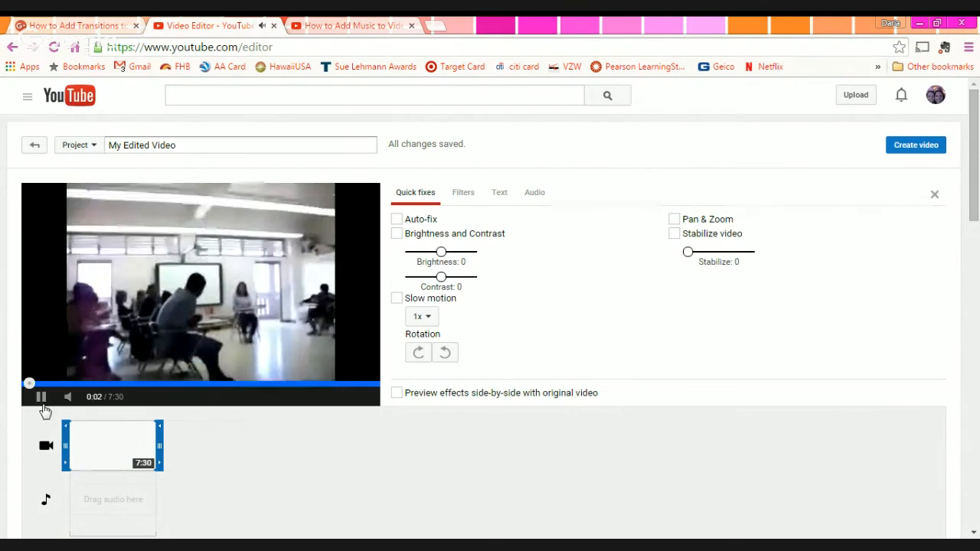
click(41, 397)
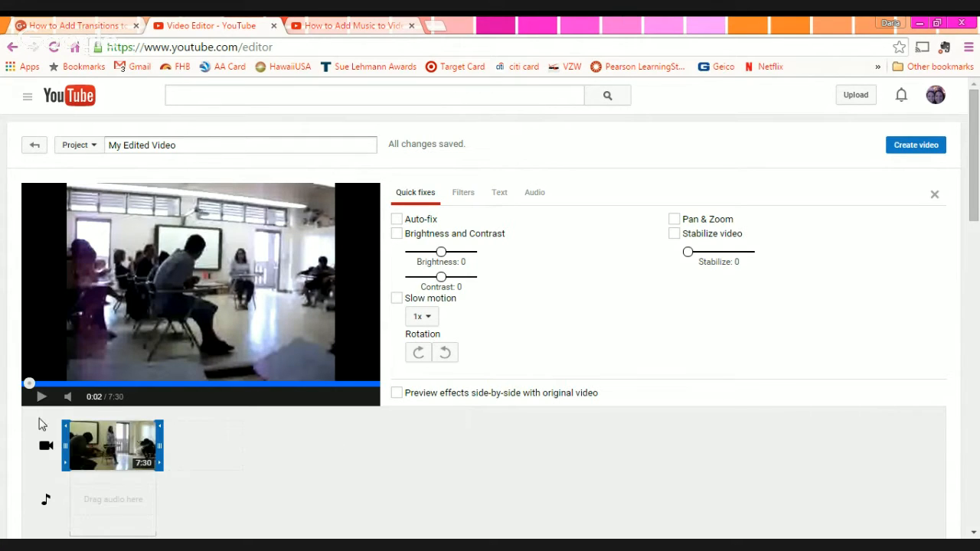
click(463, 480)
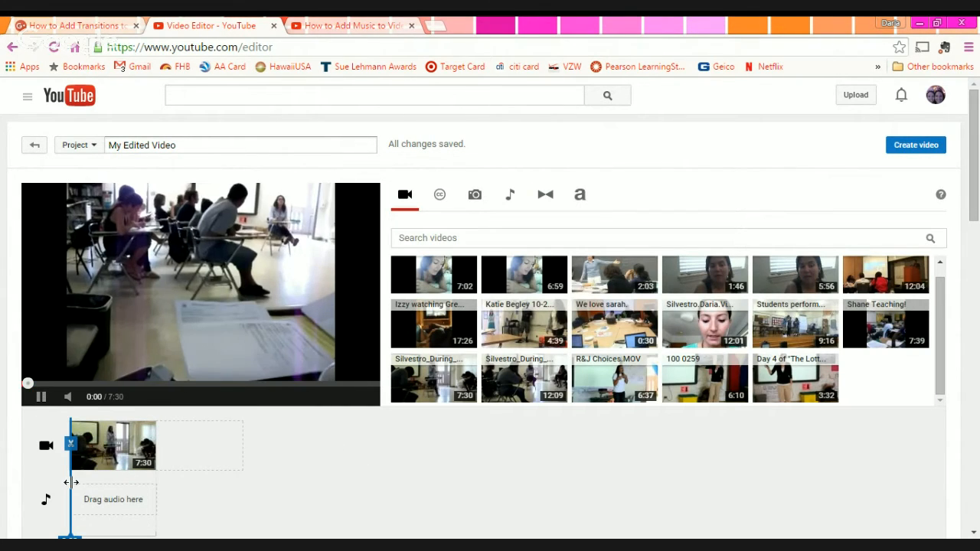
click(41, 397)
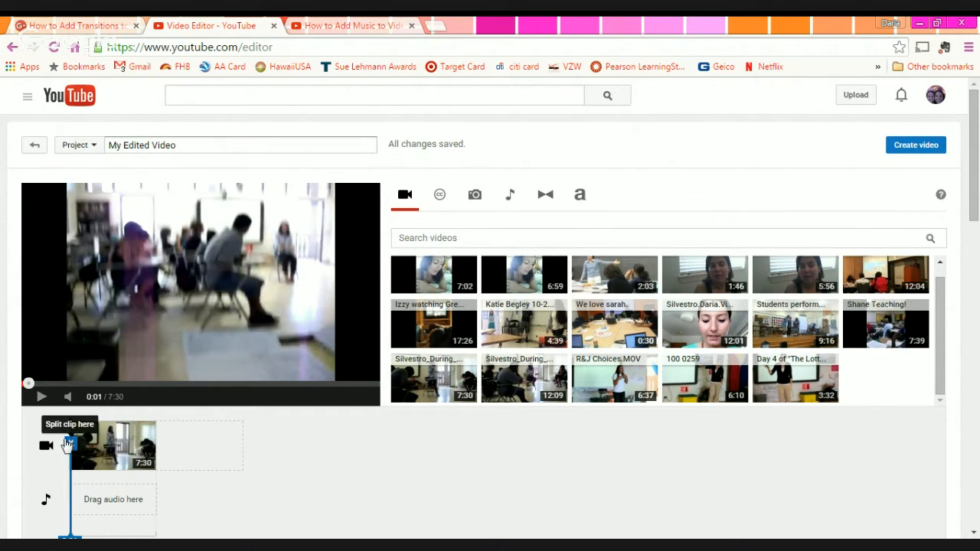
- Split the classroom clip at 2:56 into 2:56 and 4:33 pieces, then pause the preview
scroll(462, 506, down, 1)
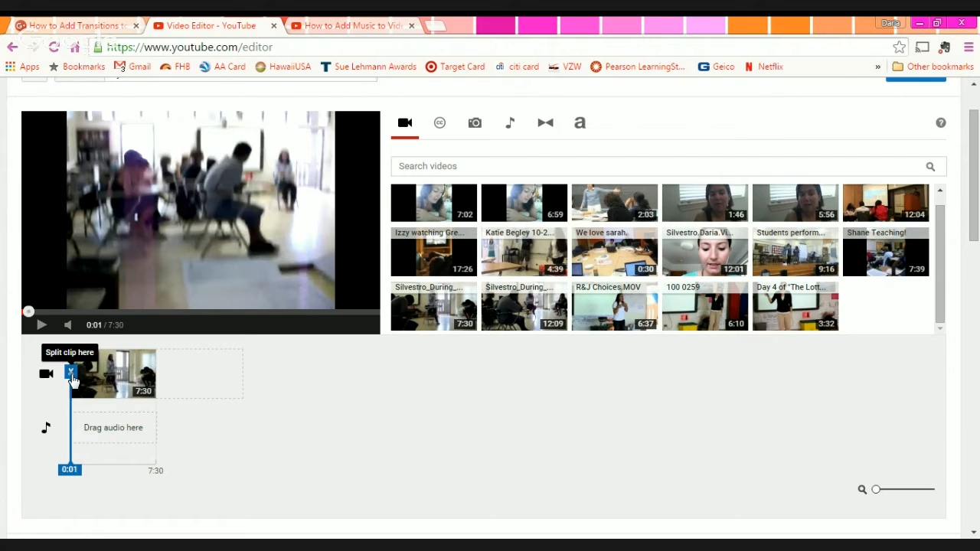
drag(73, 380, 107, 378)
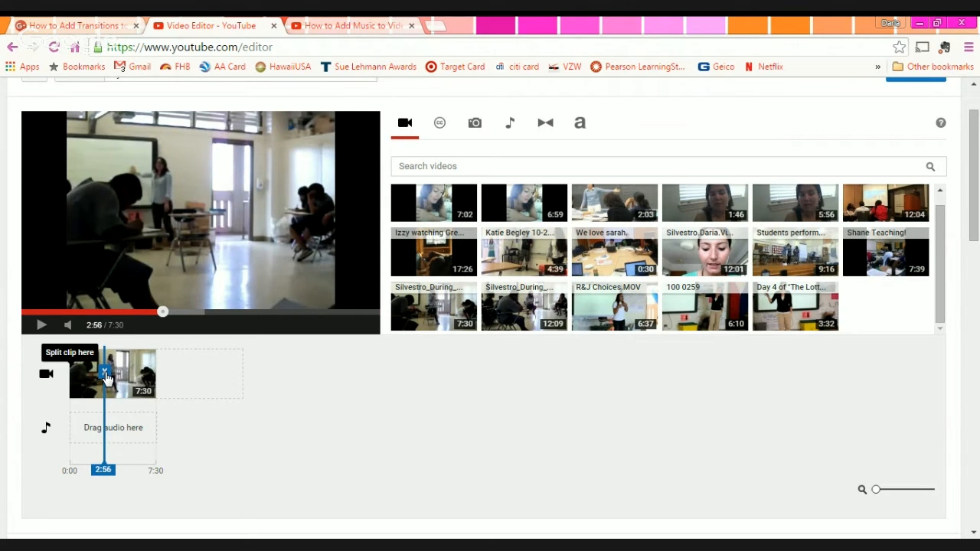
click(107, 379)
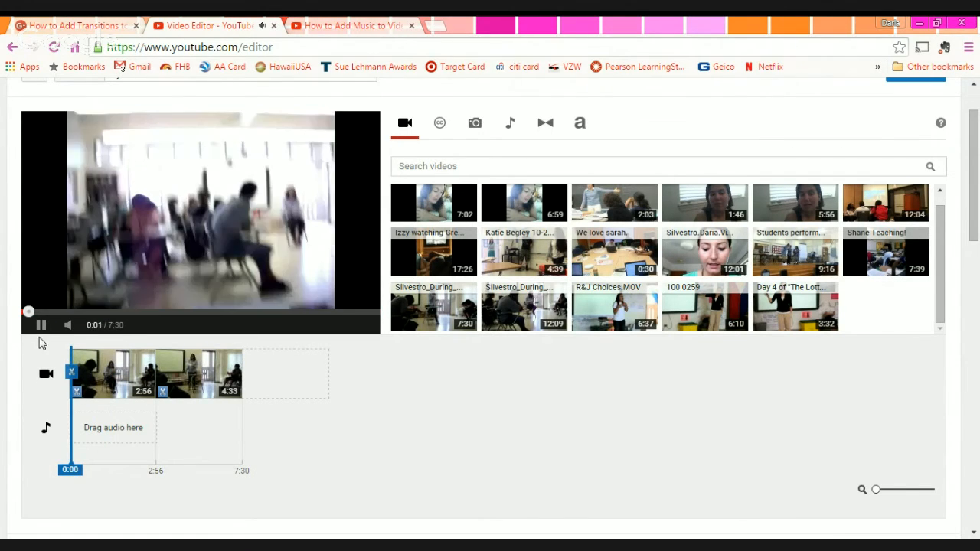
click(42, 325)
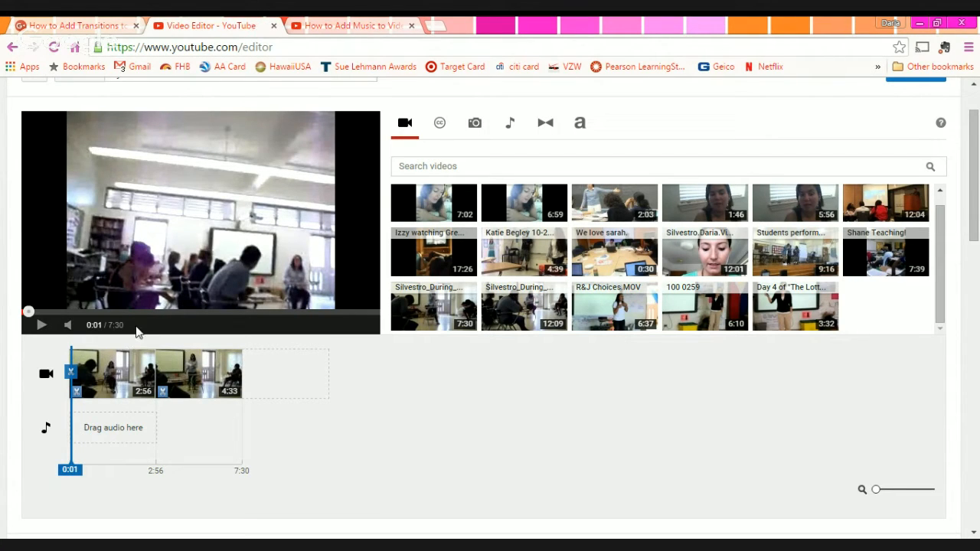
scroll(363, 427, up, 1)
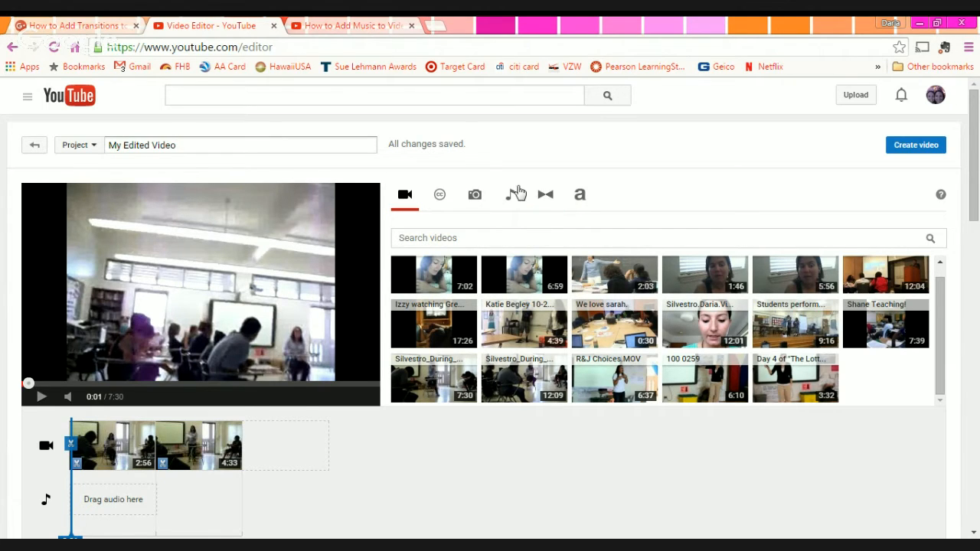
- Place a Crossfade transition between the 2:56 and 4:33 classroom clips
click(545, 200)
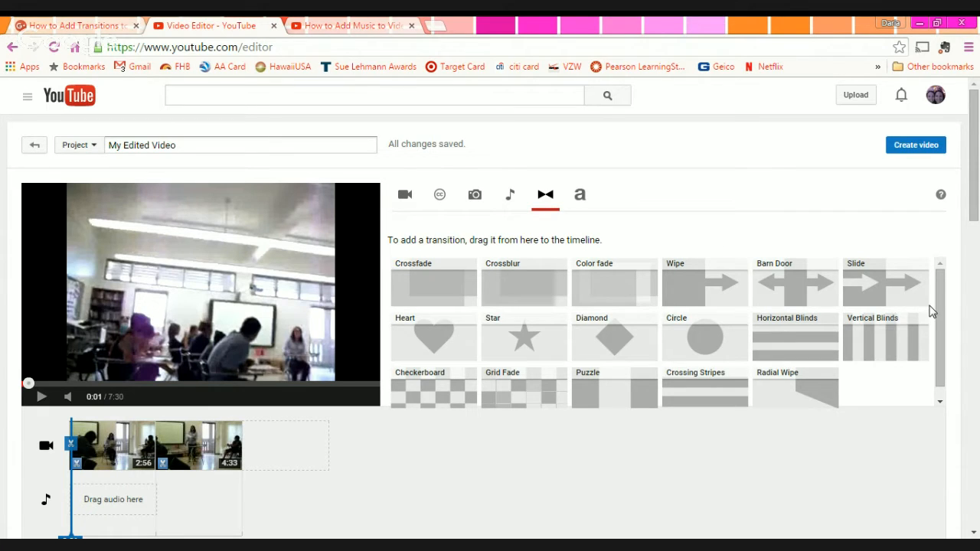
scroll(943, 322, down, 1)
scroll(944, 322, up, 1)
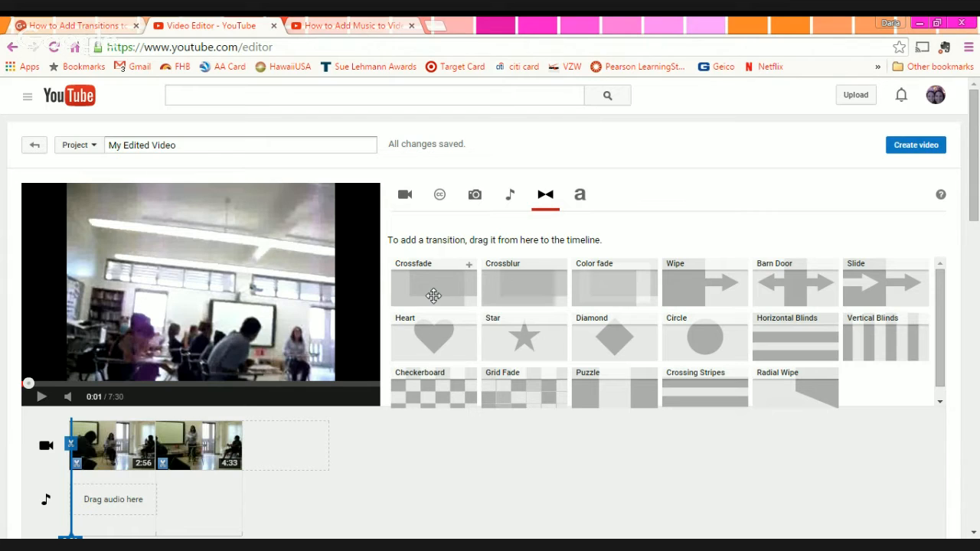
drag(434, 295, 165, 445)
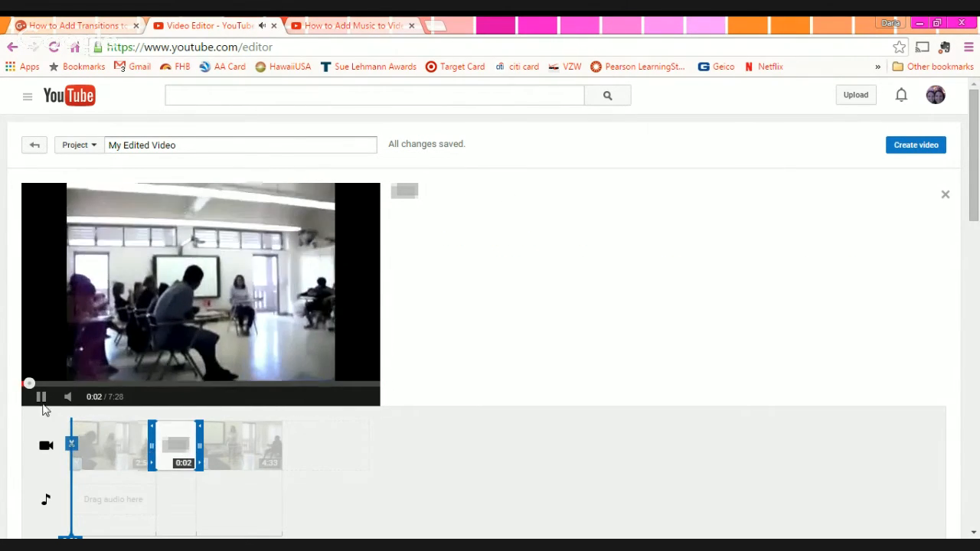
click(41, 396)
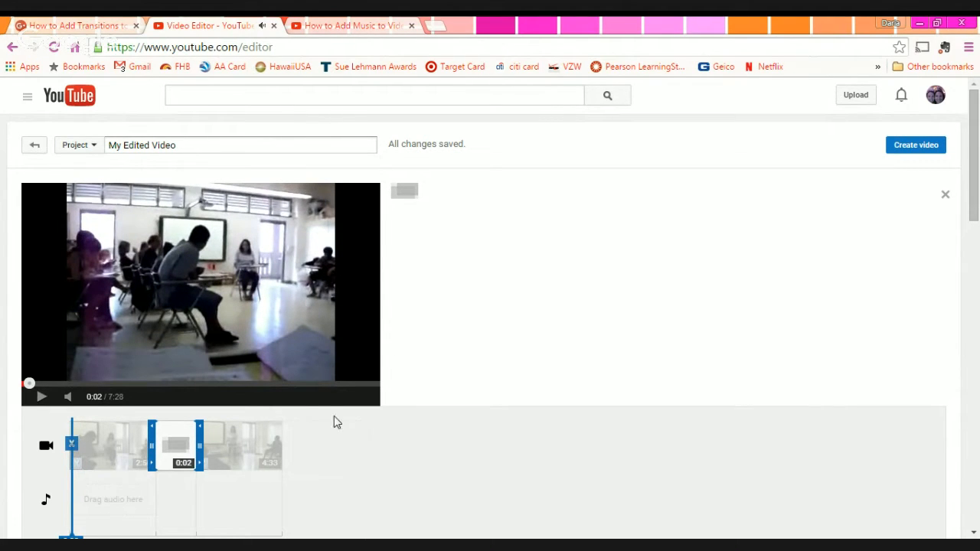
- Shorten the Crossfade to about 0:01, making the project 7:29
mouse_move(253, 463)
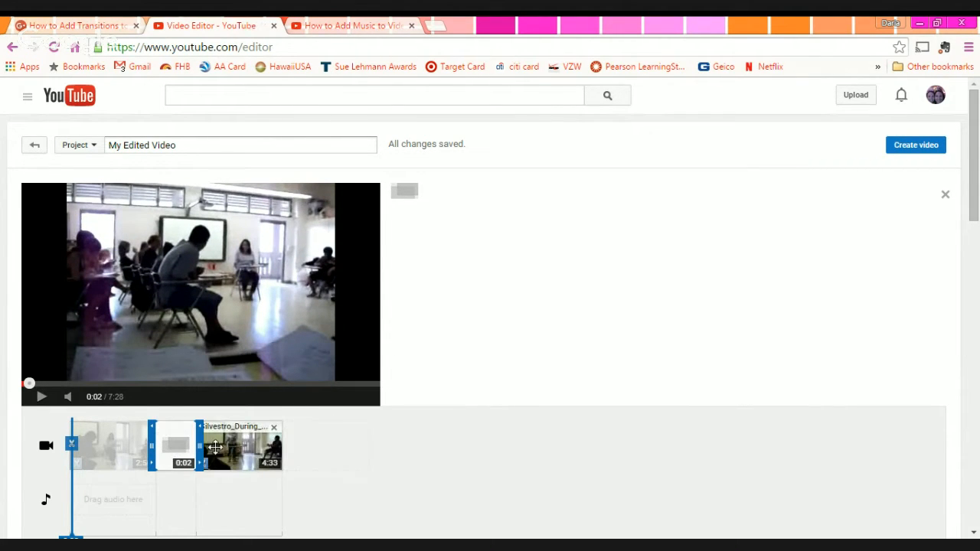
drag(201, 446, 181, 448)
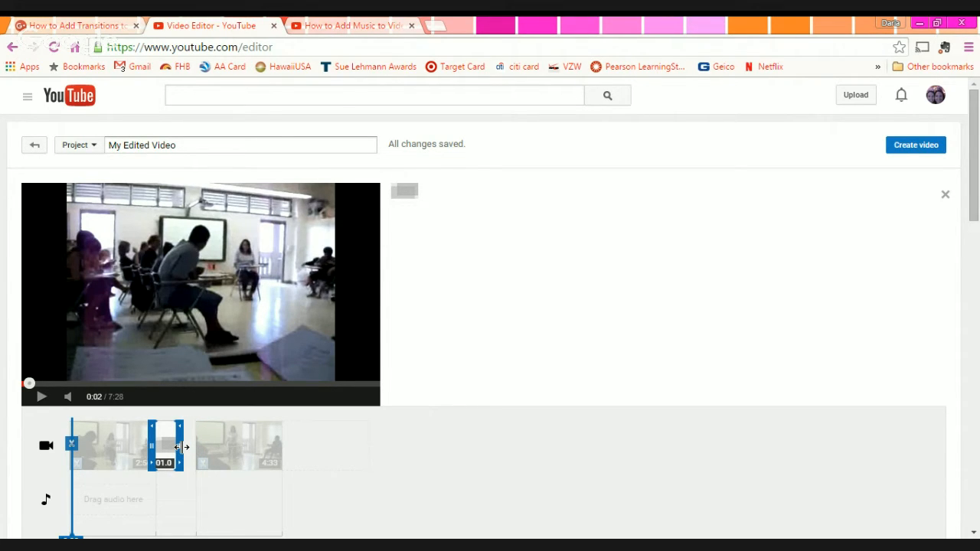
drag(182, 447, 183, 448)
click(356, 467)
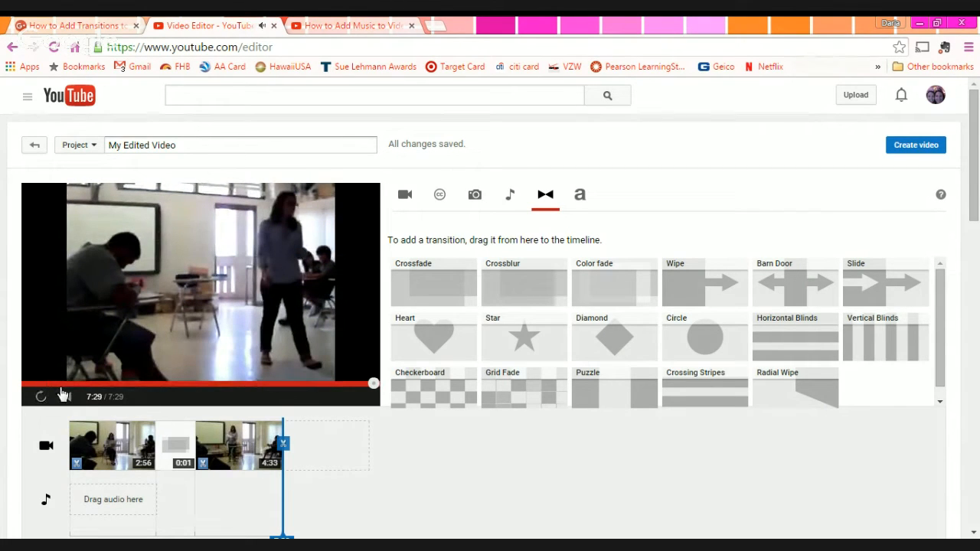
click(160, 383)
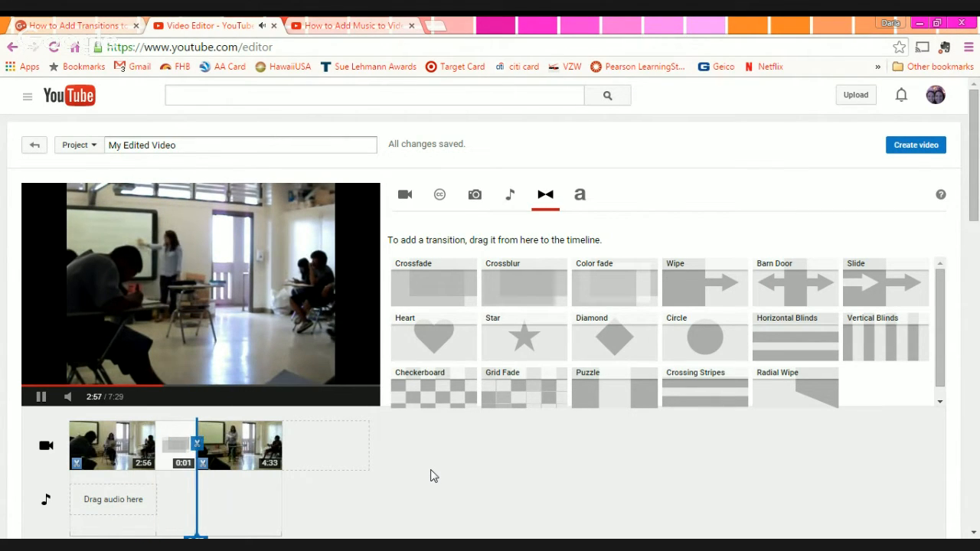
click(41, 397)
click(616, 485)
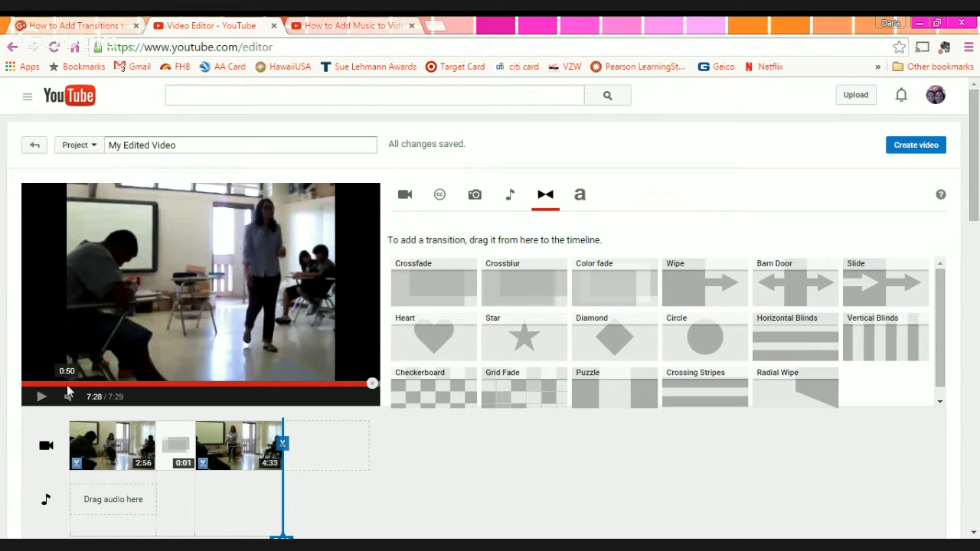
click(161, 383)
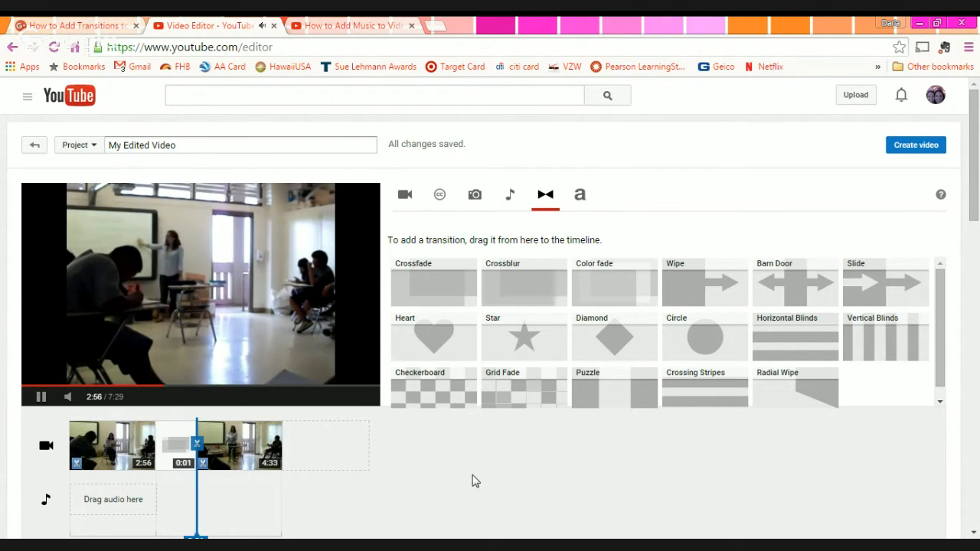
click(41, 396)
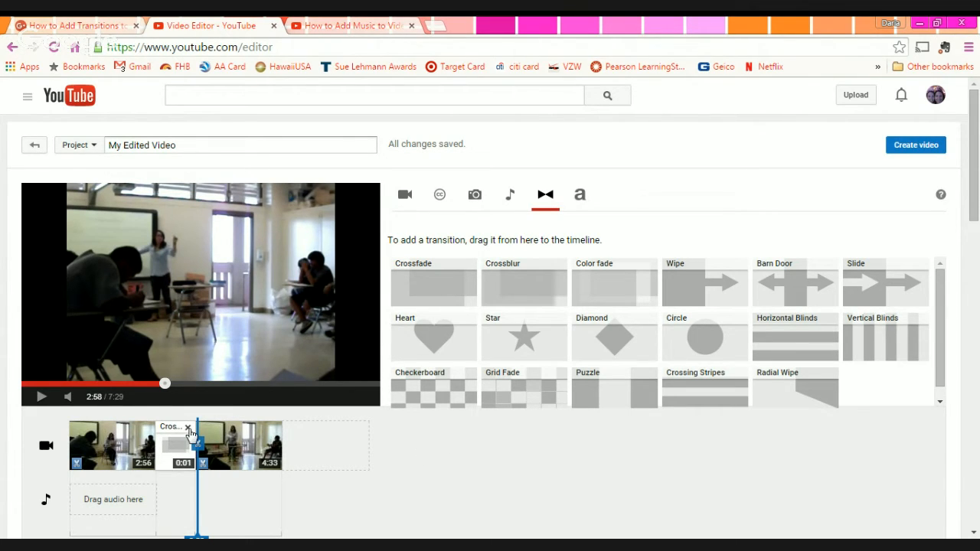
- Replace the Crossfade between the classroom clips with a Star transition
click(188, 427)
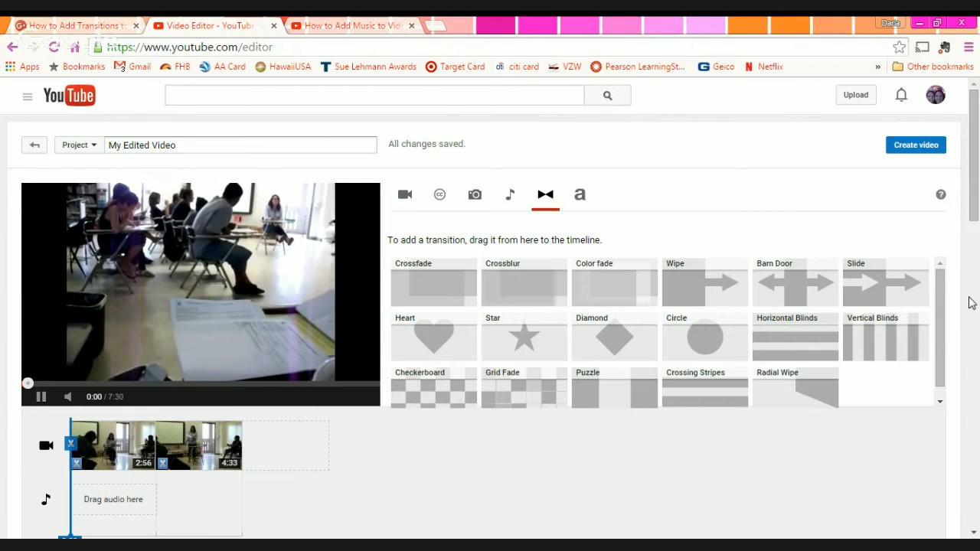
click(41, 396)
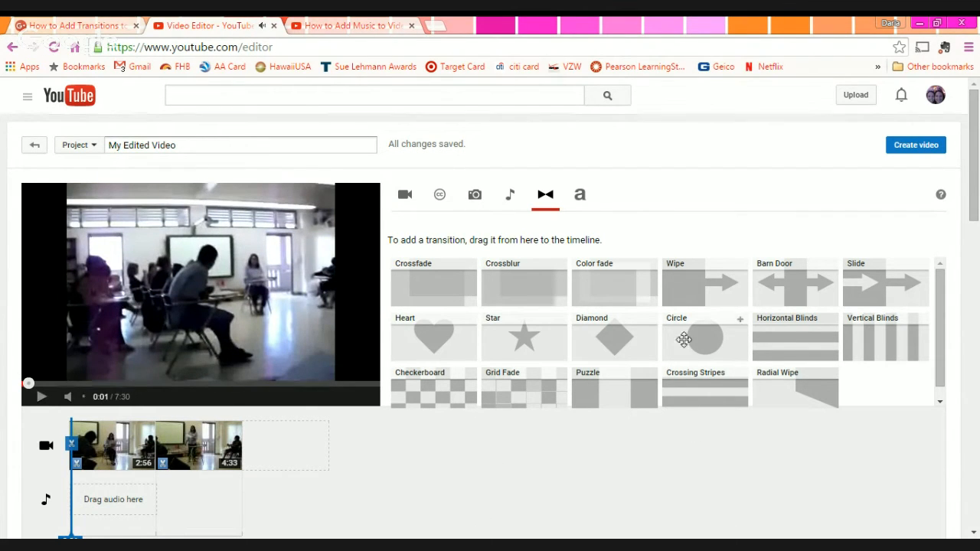
scroll(583, 365, down, 1)
drag(527, 335, 157, 448)
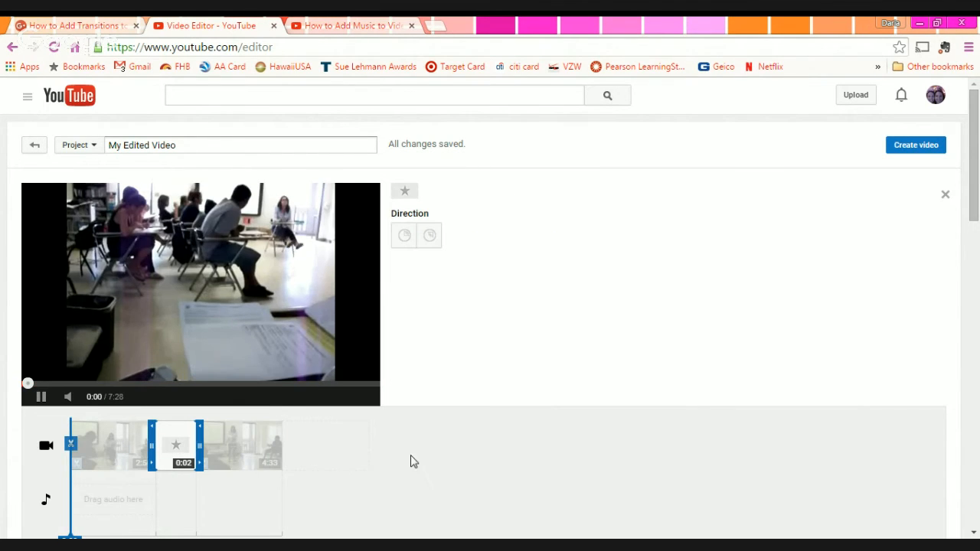
click(363, 482)
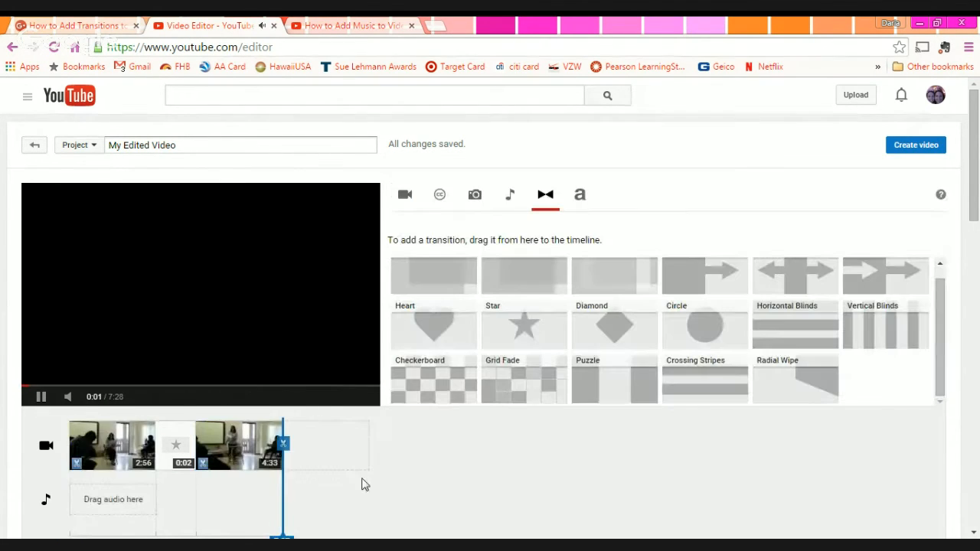
- Rewatch the transition from 2:52, pause at 2:57, and show the uploaded videos library
click(64, 458)
click(25, 384)
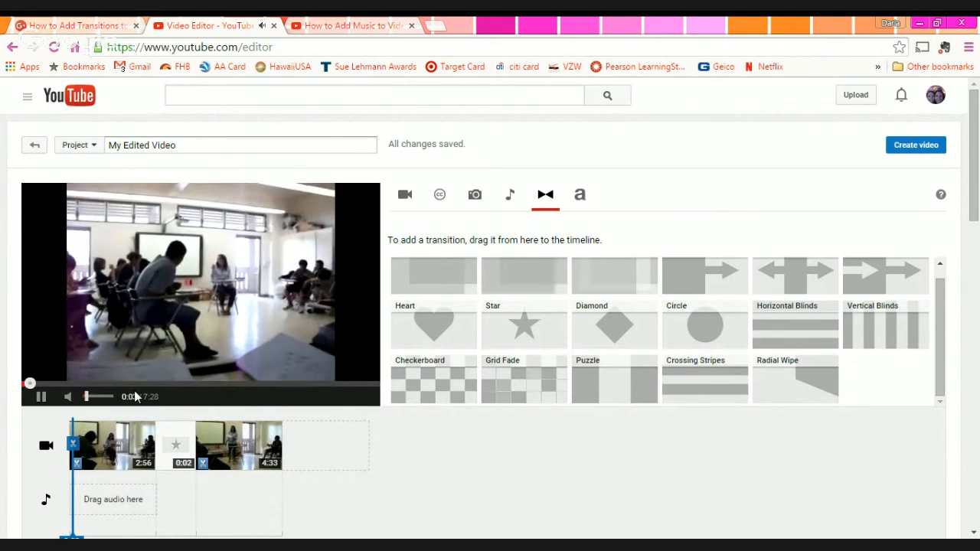
click(161, 383)
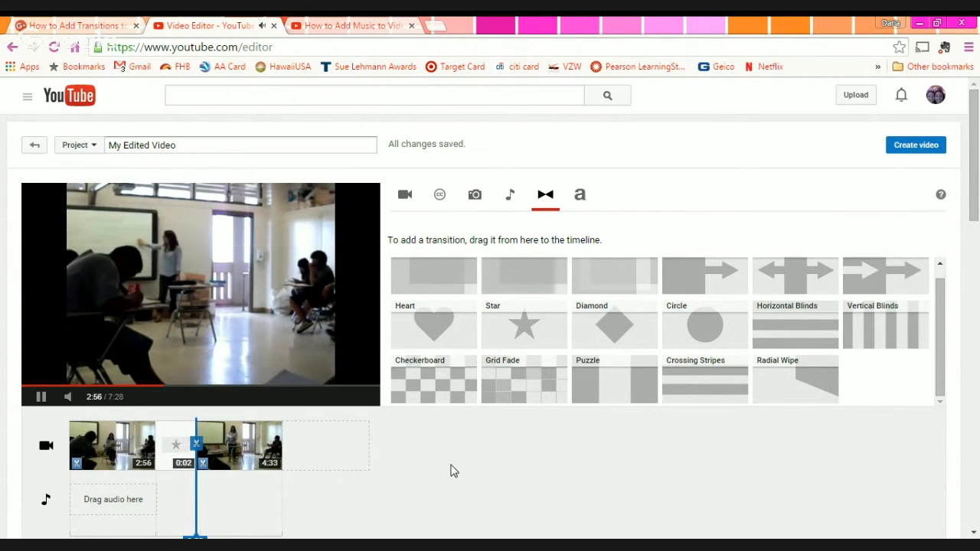
mouse_move(90, 429)
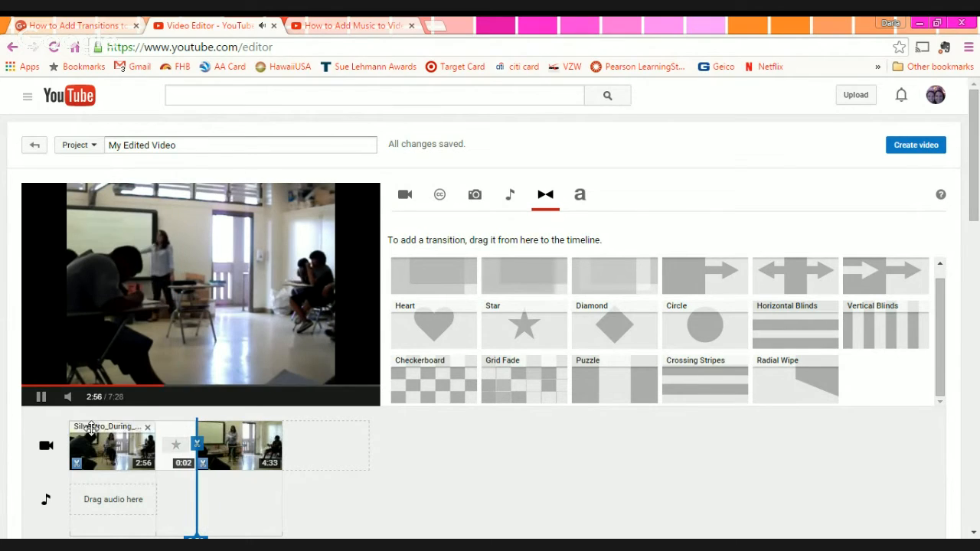
click(161, 383)
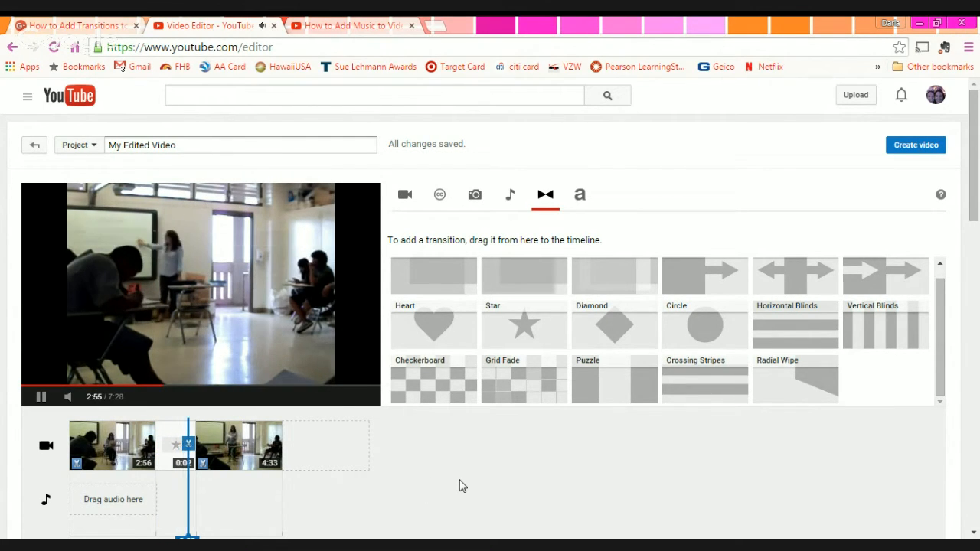
click(41, 397)
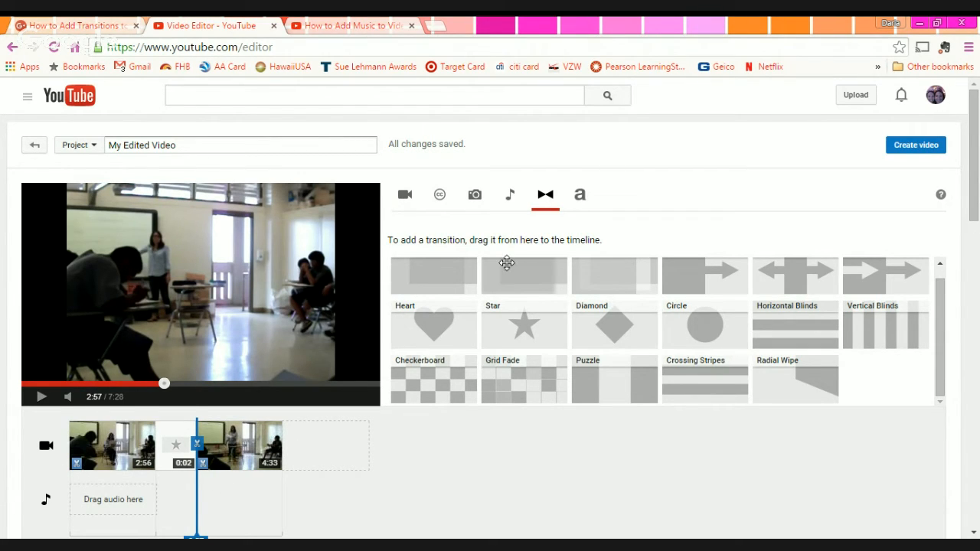
click(406, 196)
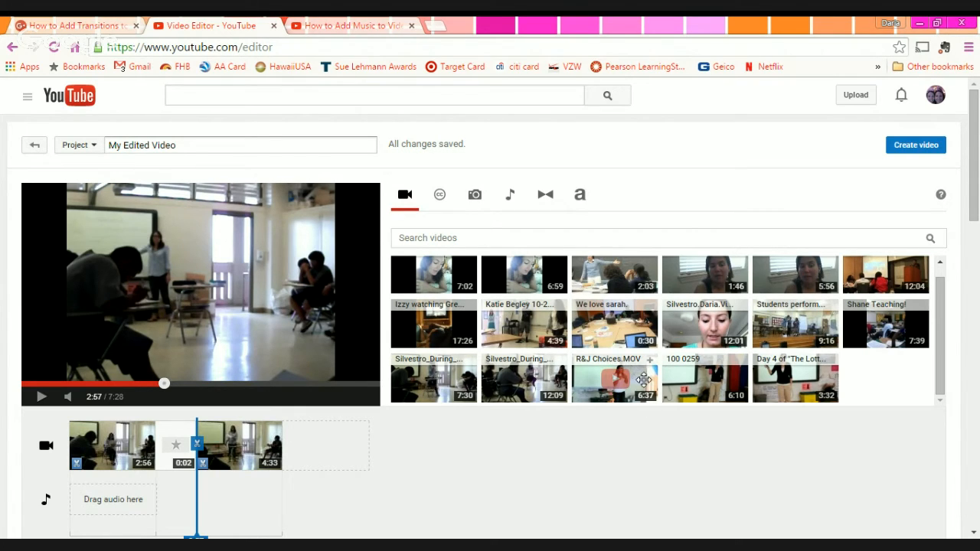
- Add the 6:37 R&J Choices.MOV clip after the classroom segments, extending the project to 14:05
drag(643, 379, 334, 447)
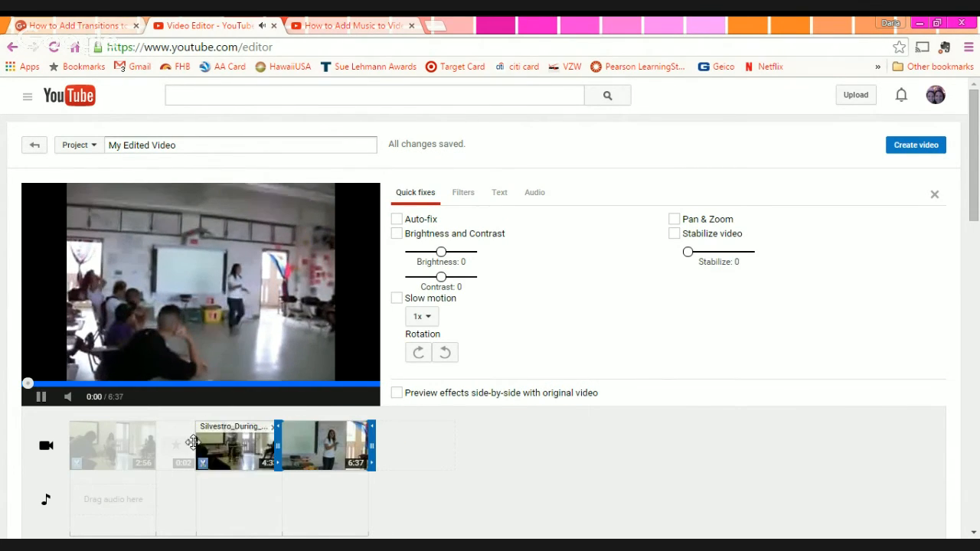
click(41, 397)
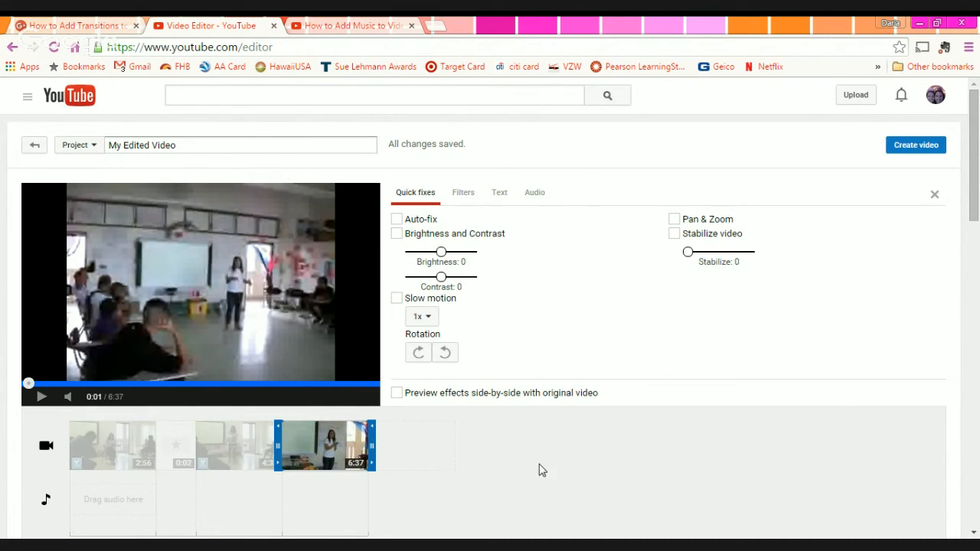
click(508, 470)
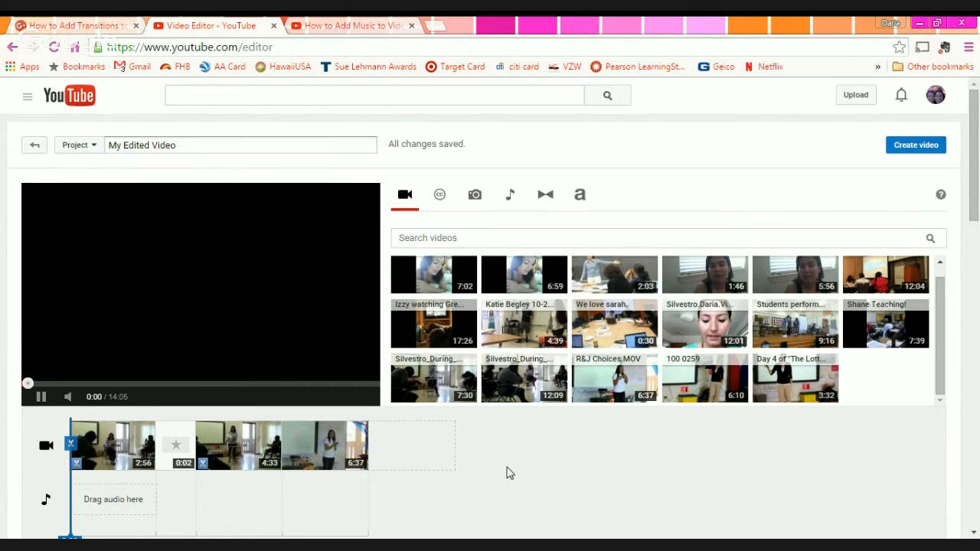
click(38, 399)
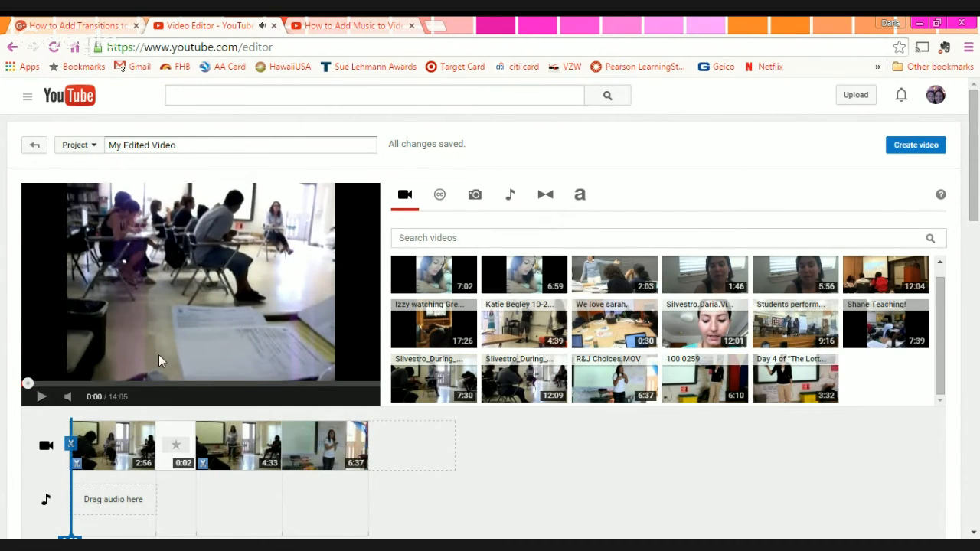
- Bring back the list of transitions
click(545, 194)
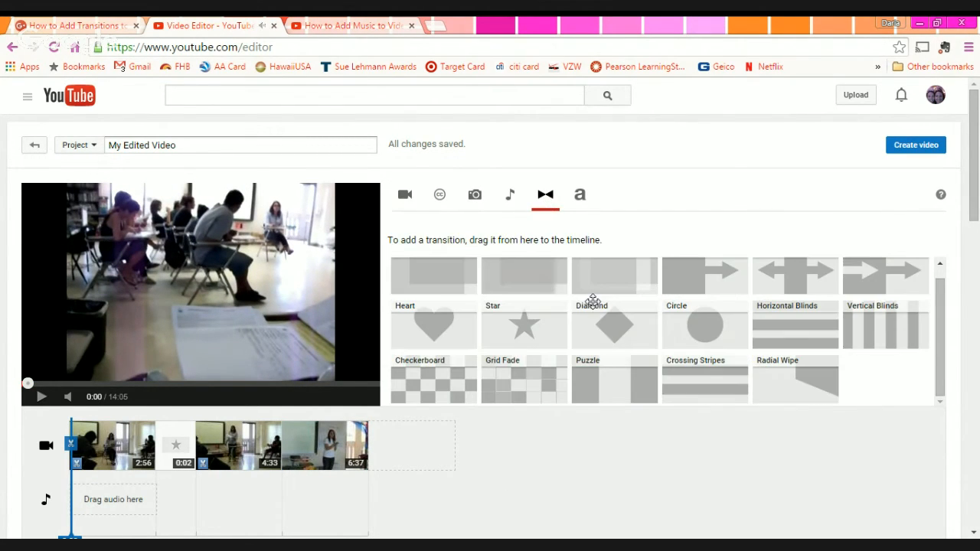
scroll(911, 329, down, 1)
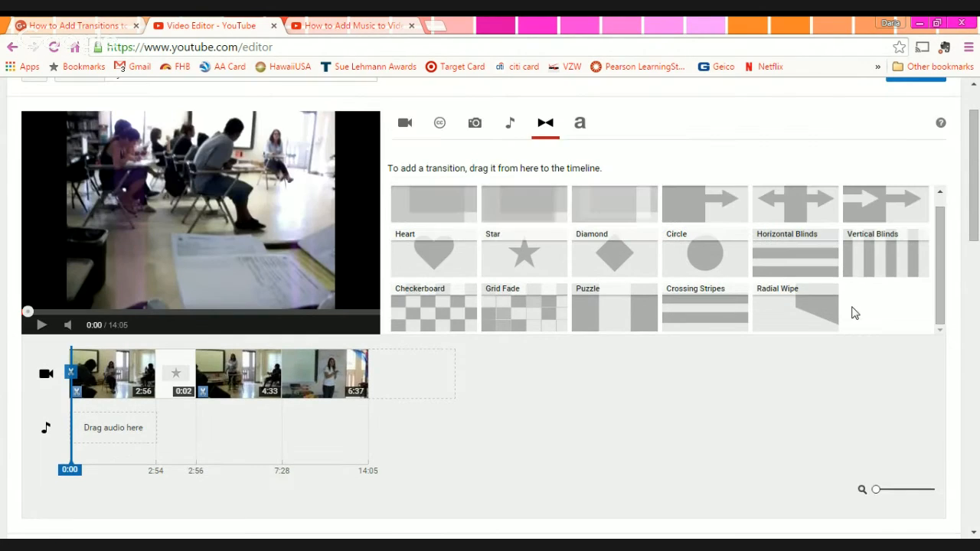
scroll(854, 313, up, 2)
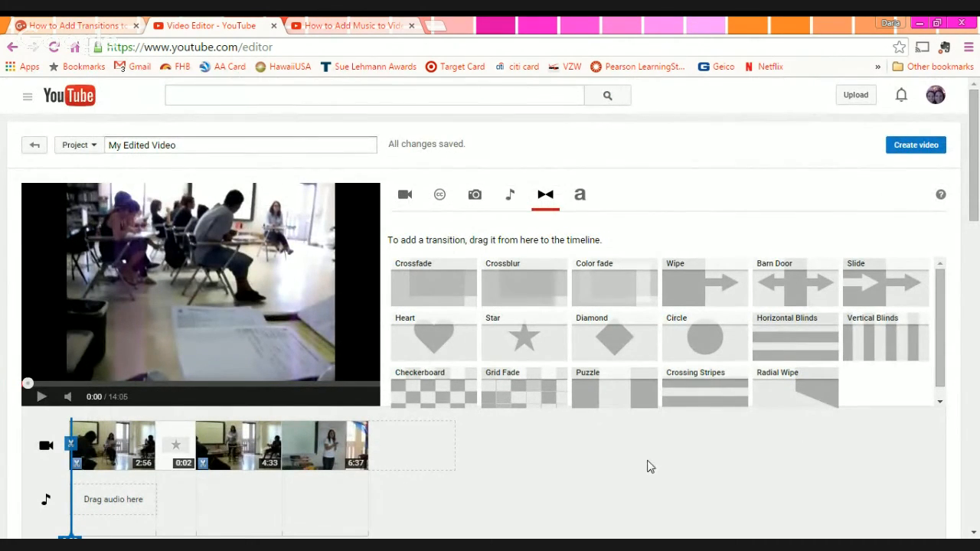
- Insert a 0:02 Checkerboard transition before R&J Choices.MOV and preview it from 7:24
drag(427, 385, 287, 464)
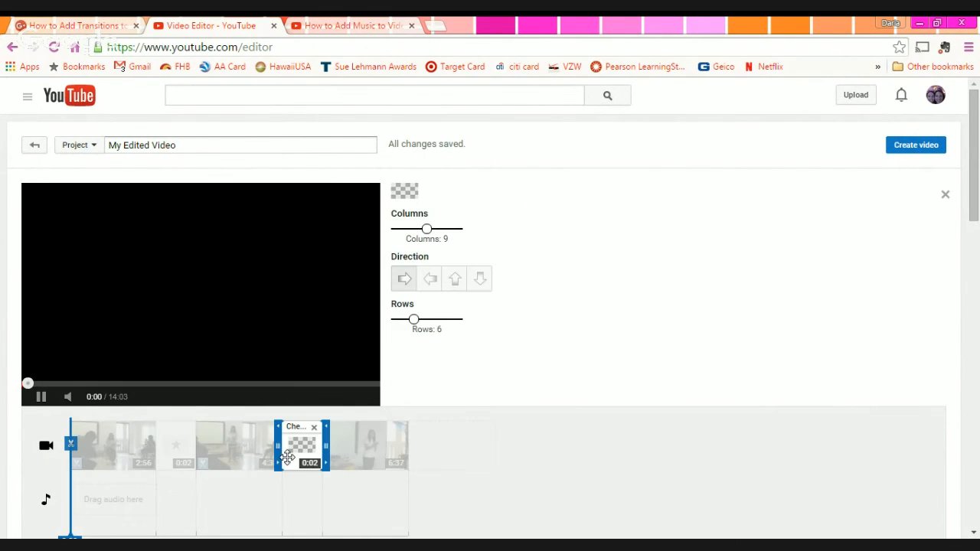
click(629, 485)
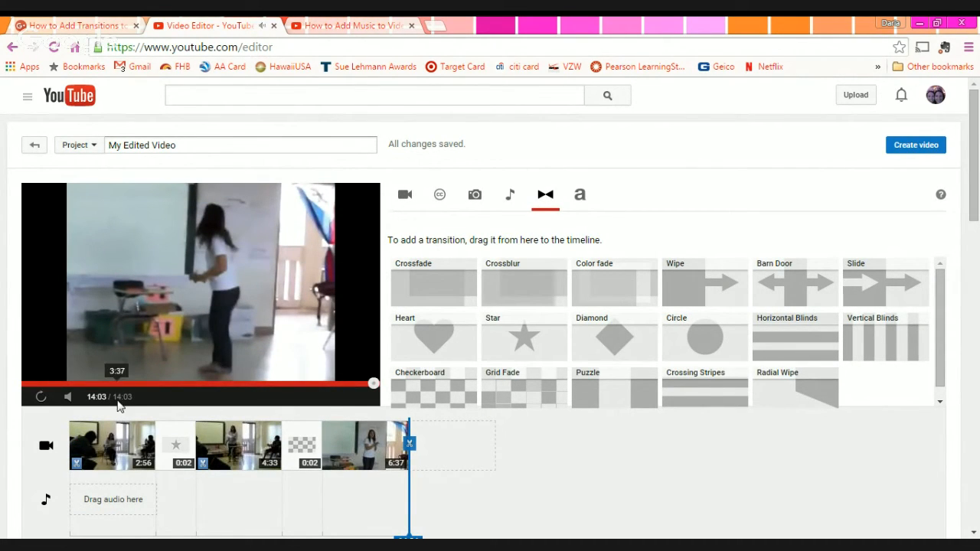
click(210, 383)
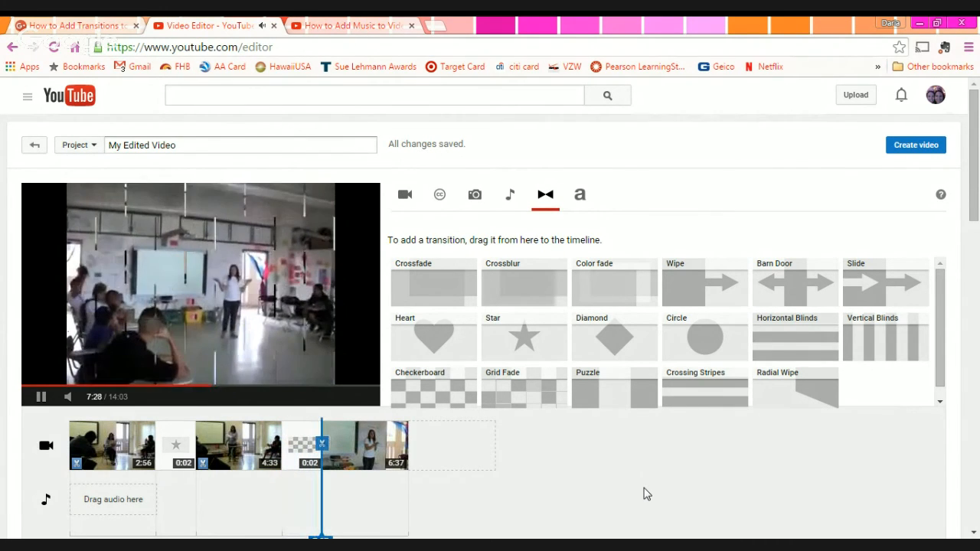
click(42, 398)
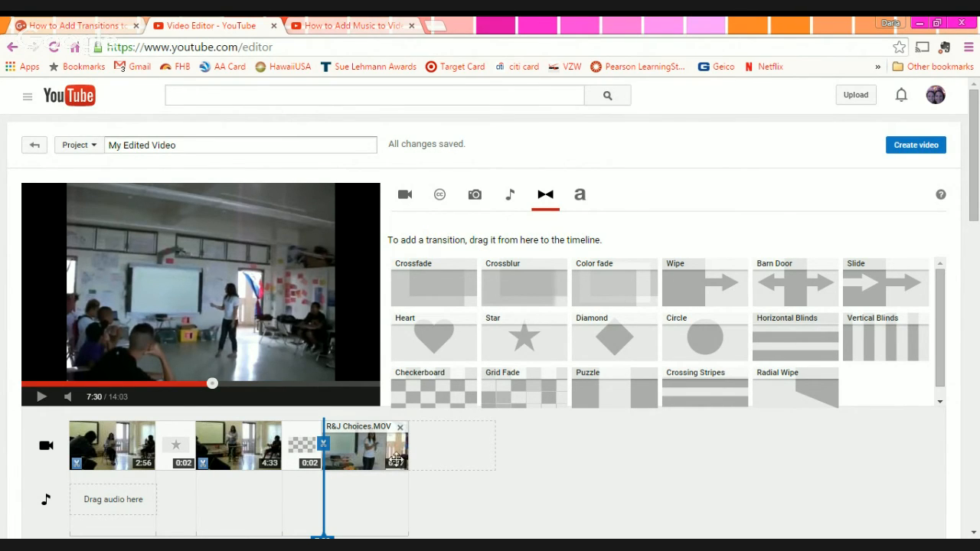
- Trim the end of R&J Choices.MOV down to 1:40, making the project 9:07
click(357, 442)
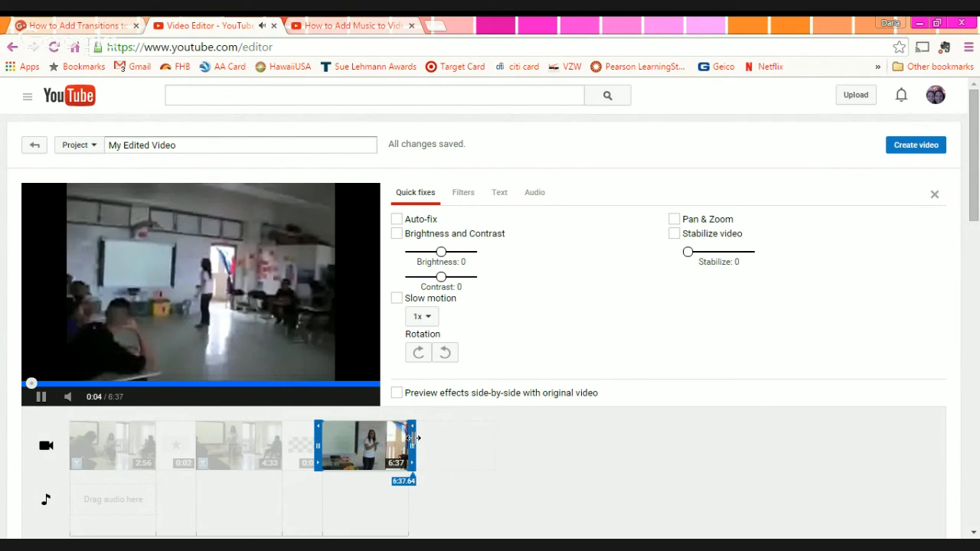
drag(412, 437, 363, 436)
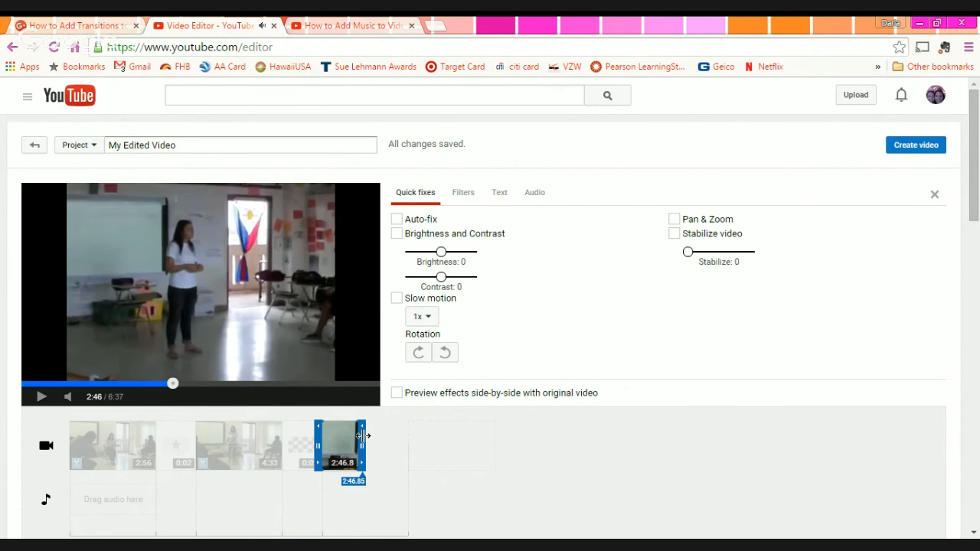
drag(363, 436, 332, 436)
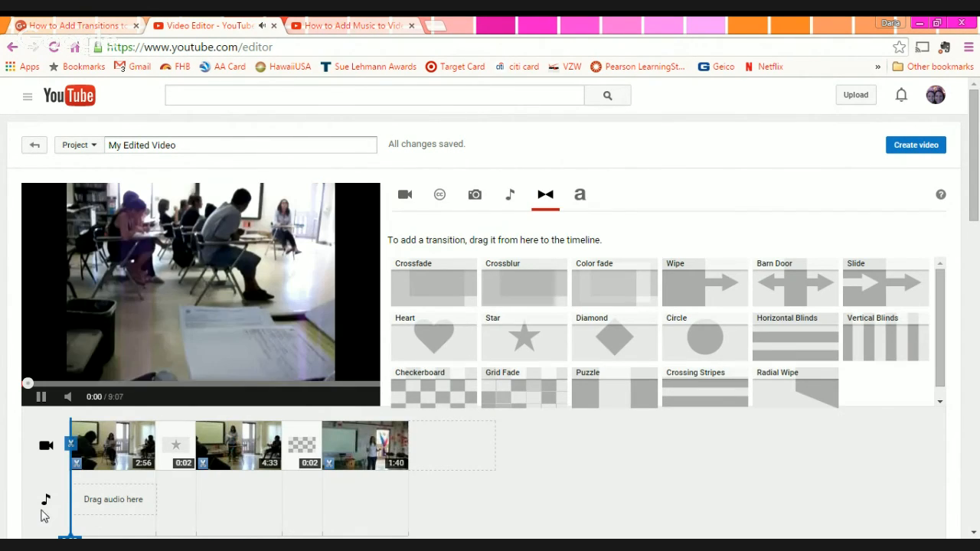
- Split R&J Choices.MOV at 8:16, delete its trailing 0:51 piece, and pause the preview
scroll(77, 505, down, 3)
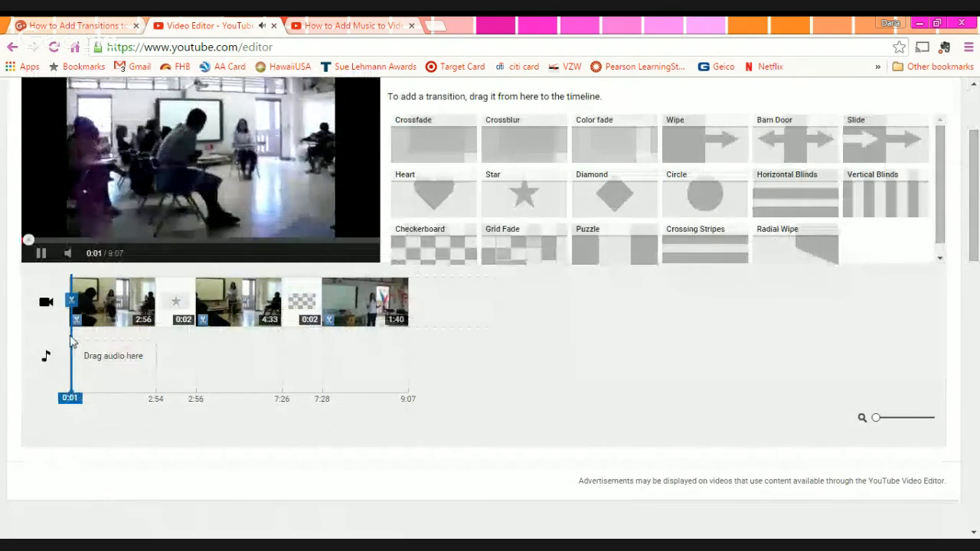
drag(73, 302, 365, 308)
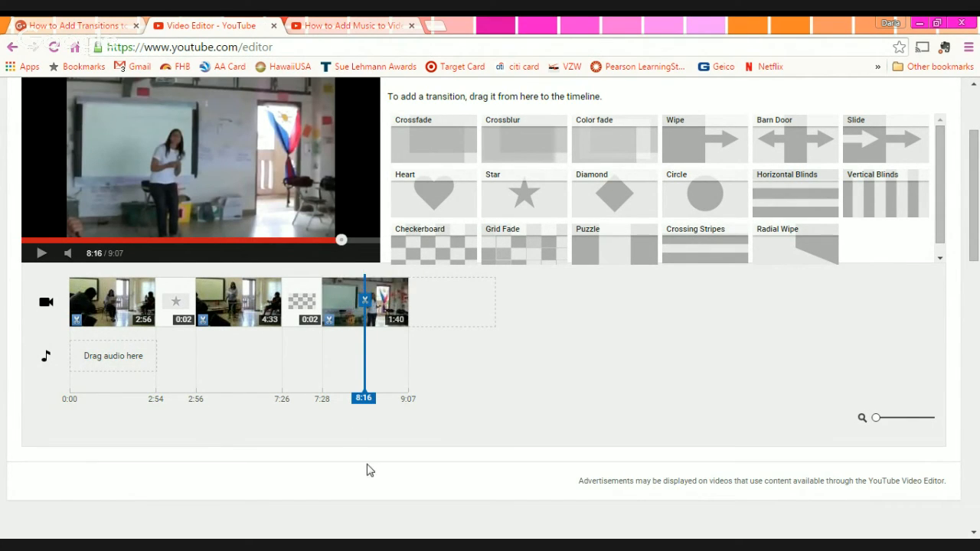
click(364, 299)
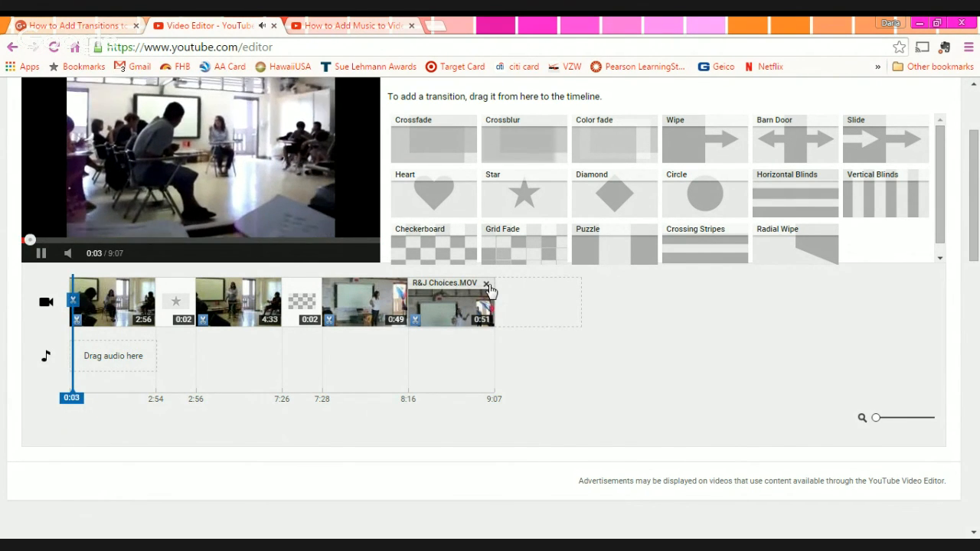
click(487, 285)
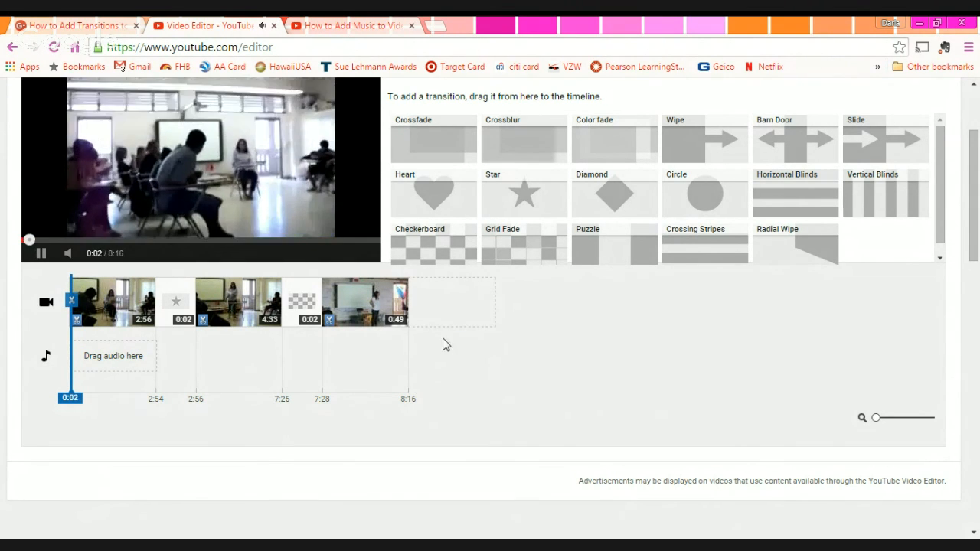
scroll(444, 344, up, 2)
click(41, 402)
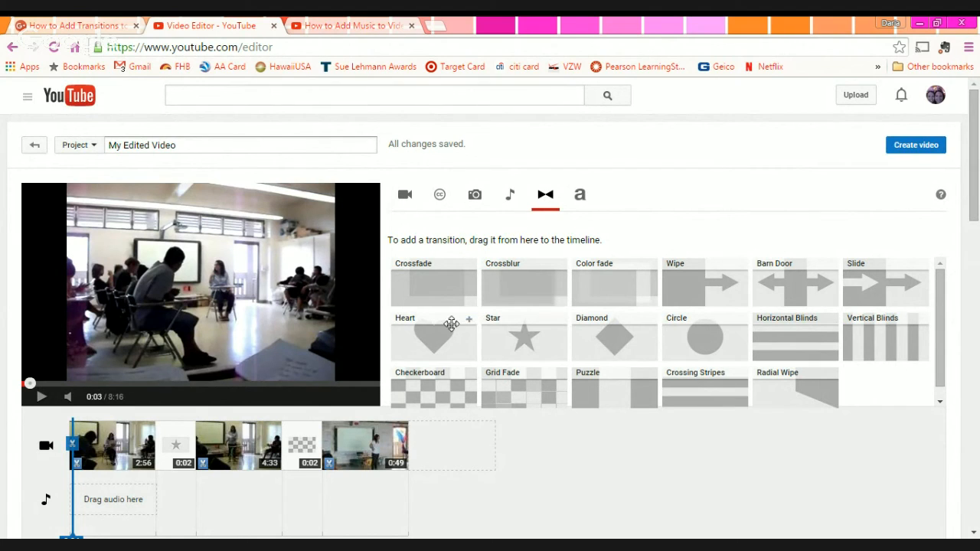
- Try a Heart transition, then a Puzzle transition, in the first transition slot
drag(433, 348, 175, 445)
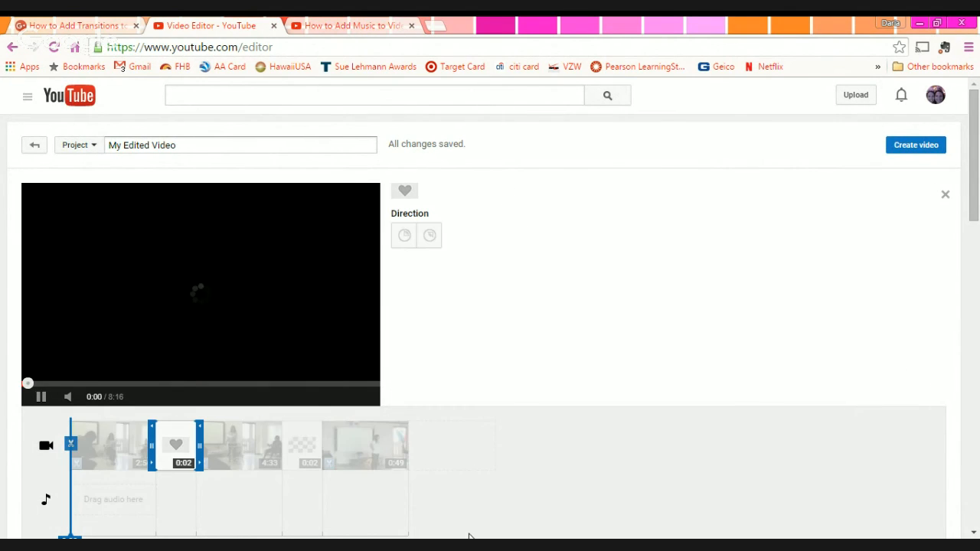
click(564, 464)
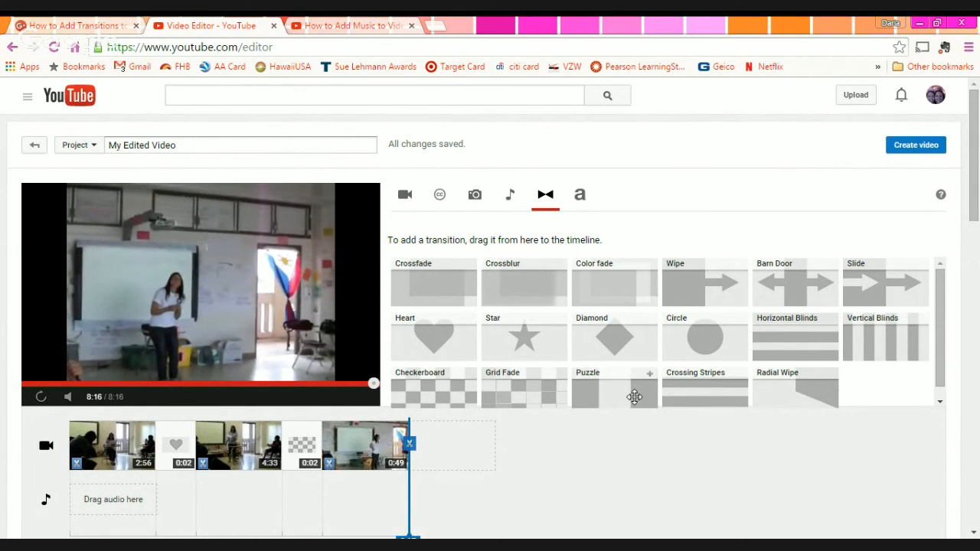
drag(635, 396, 173, 463)
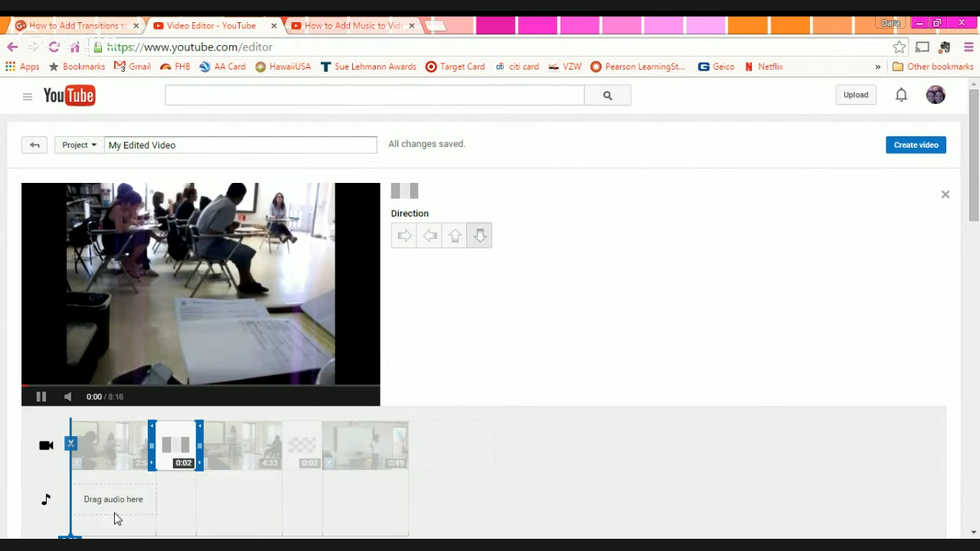
click(41, 397)
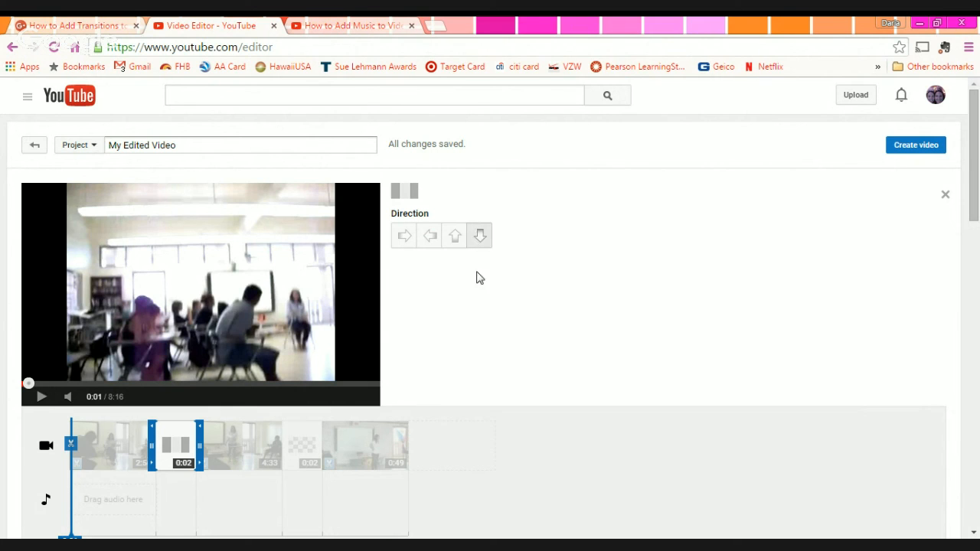
- Set the Puzzle direction to up, preview it near 2:53, then swap in Grid Fade
click(453, 235)
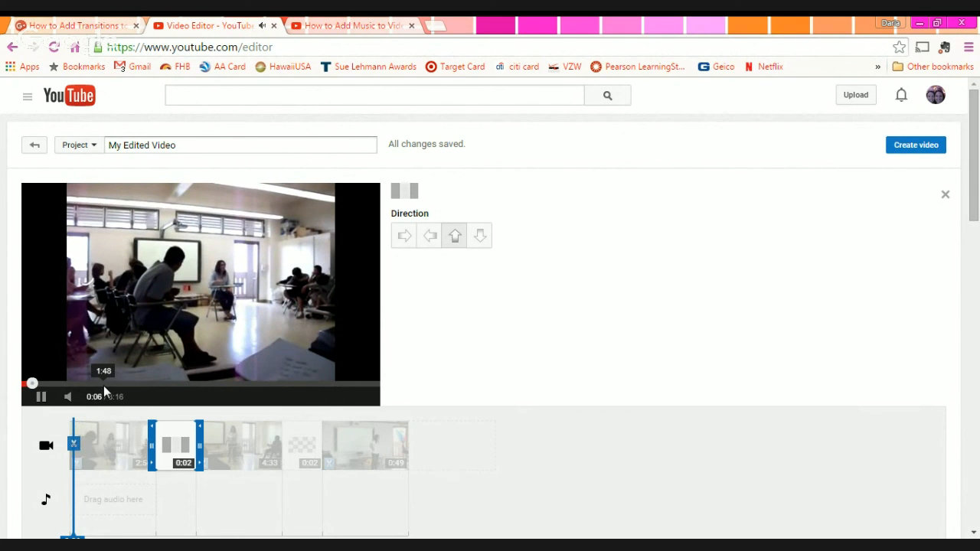
click(150, 383)
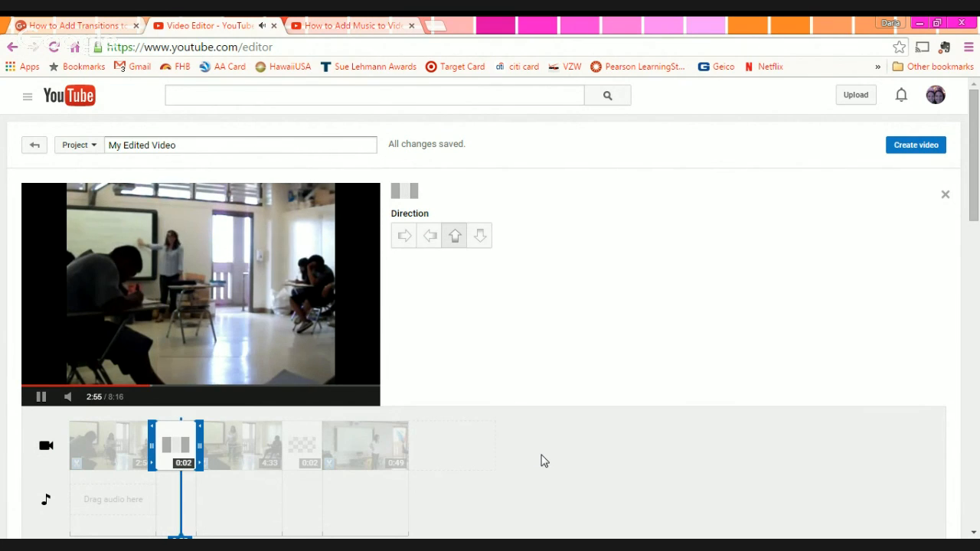
click(43, 398)
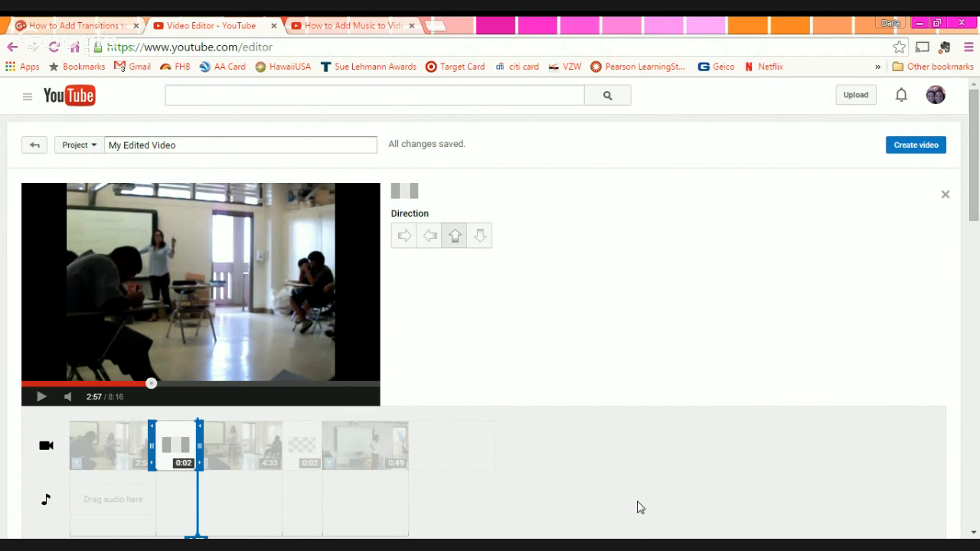
click(486, 475)
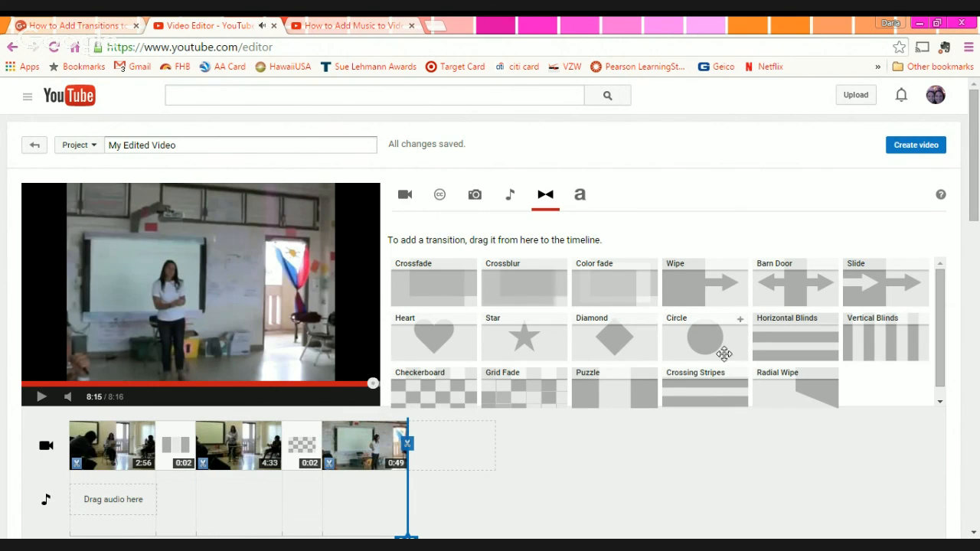
drag(505, 397, 176, 448)
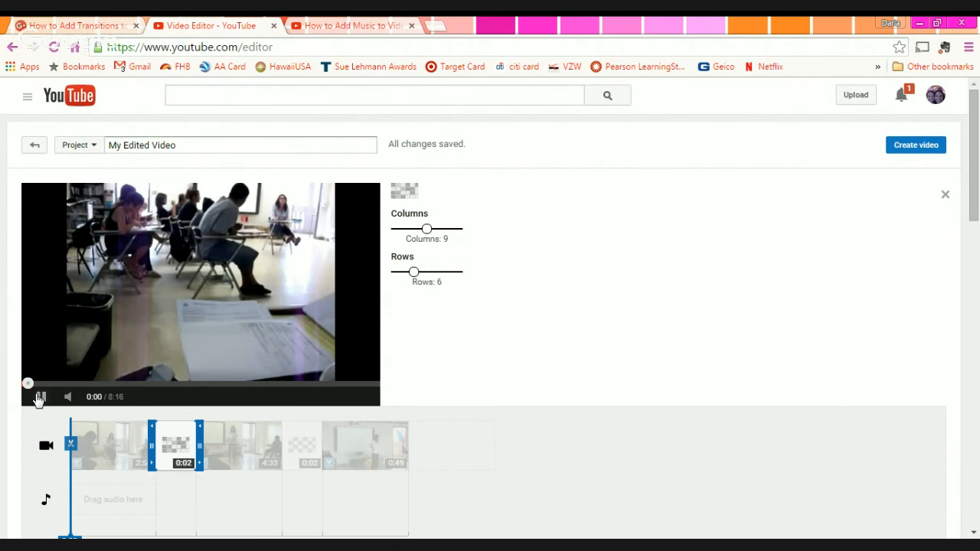